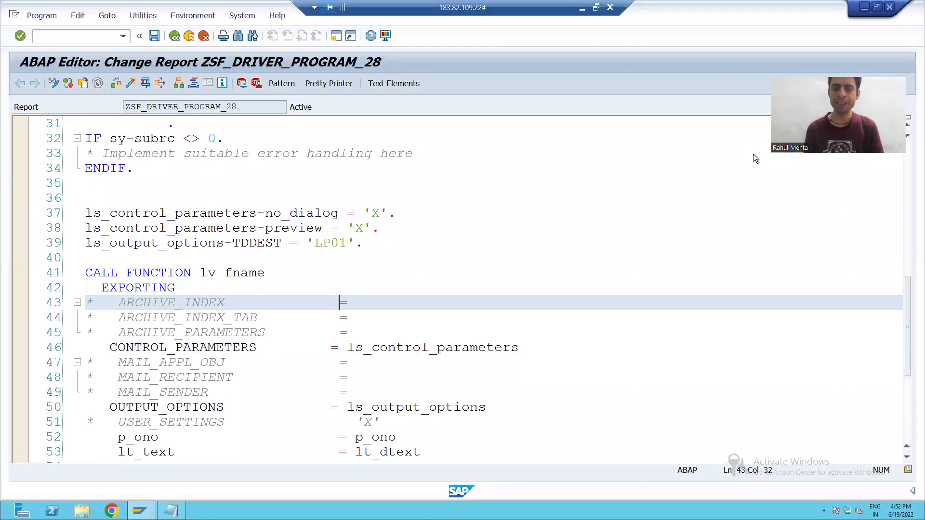
Review the Smartforms notes, then inspect the preview setting on line 38 of the driver code.
key("alt+Tab")
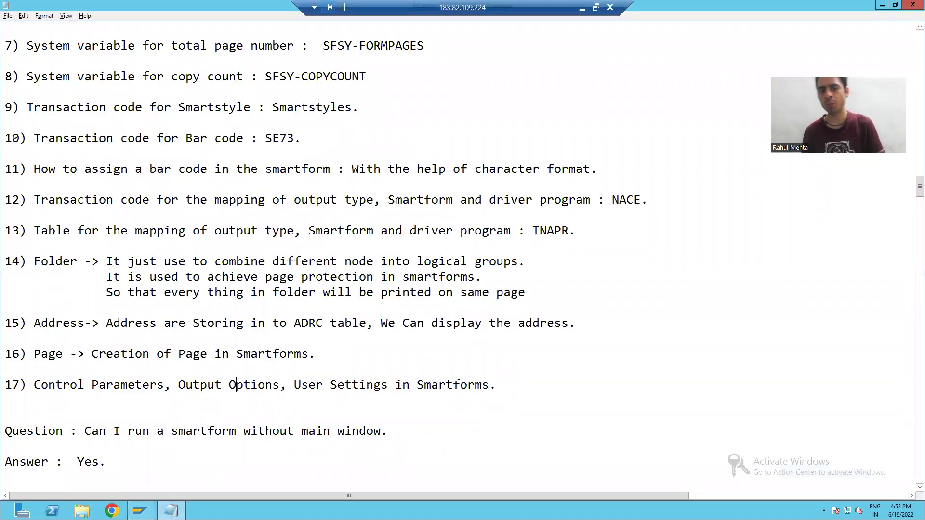
key("Down")
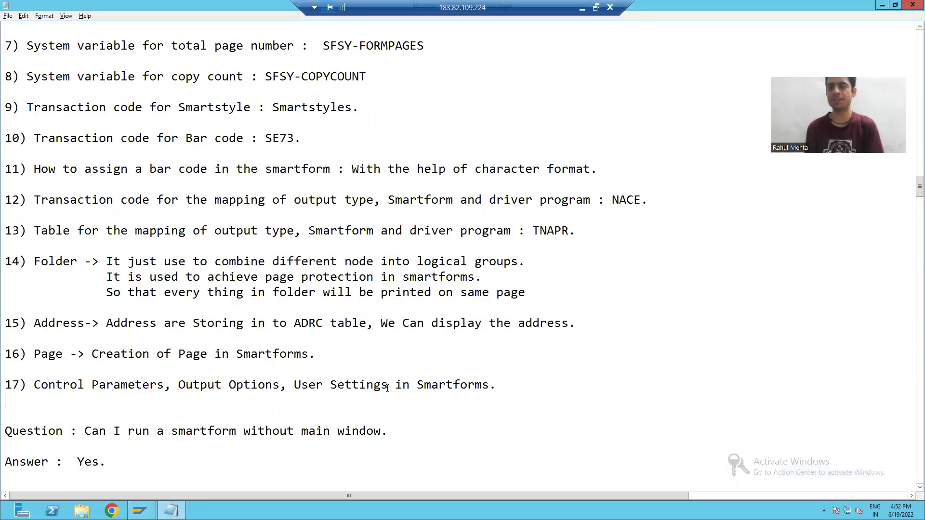
key("alt+Tab")
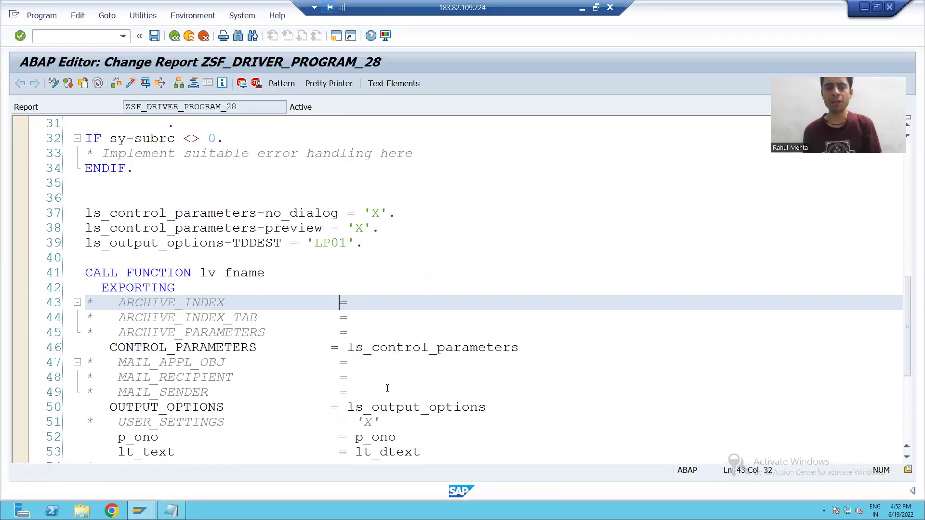
left_click(305, 213)
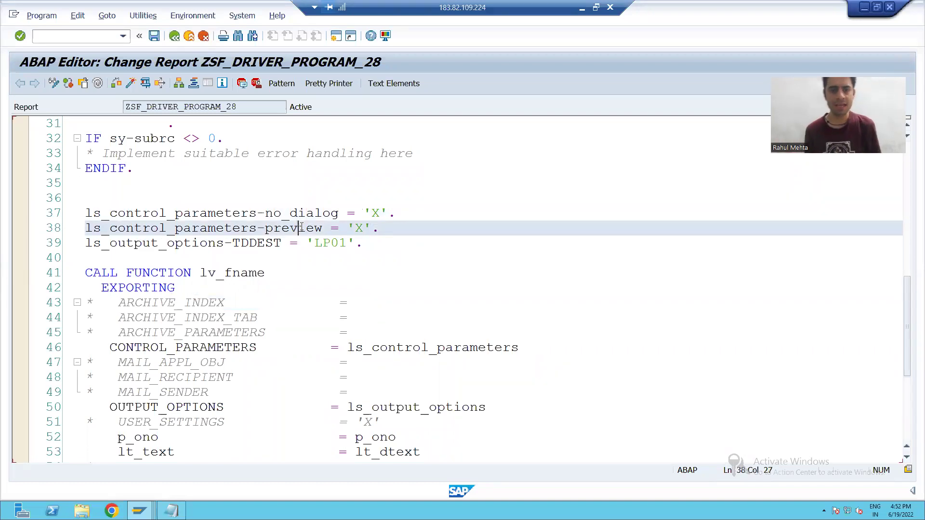
left_click(228, 241)
left_click(318, 231)
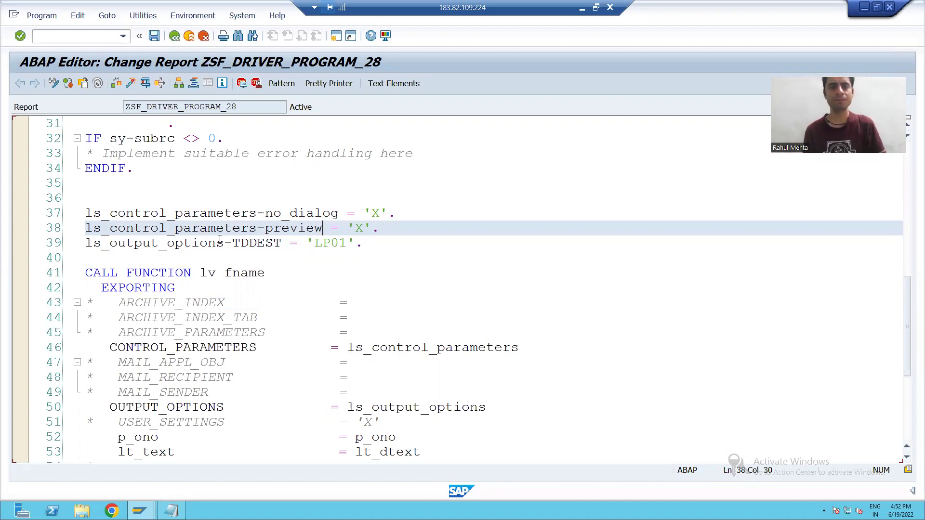
Run the driver program for order 1 with Dynamic Text 'This is Second Run'.
left_click(145, 83)
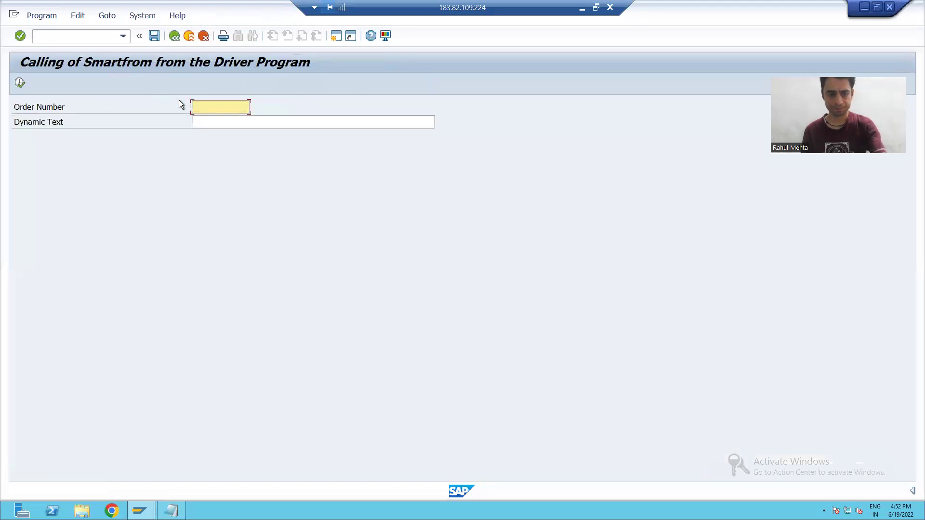
left_click(215, 121)
left_click(215, 122)
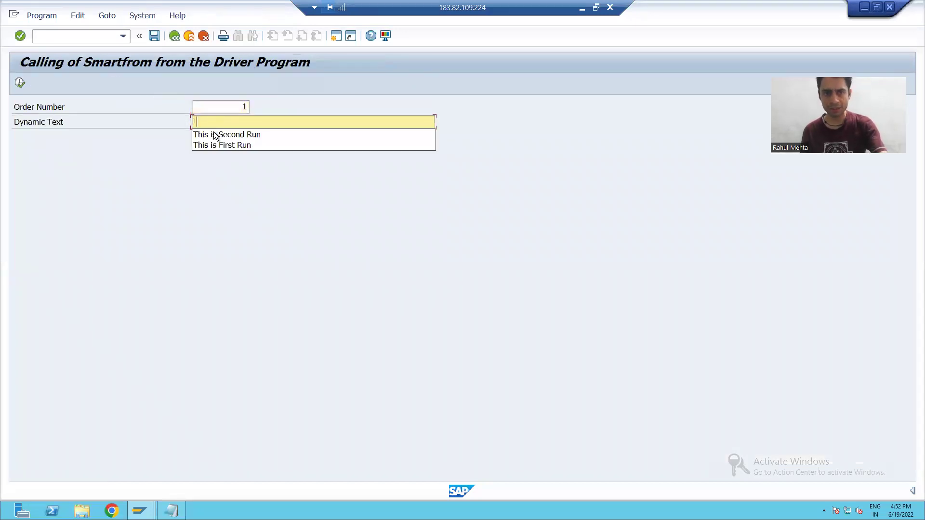
left_click(205, 134)
left_click(20, 83)
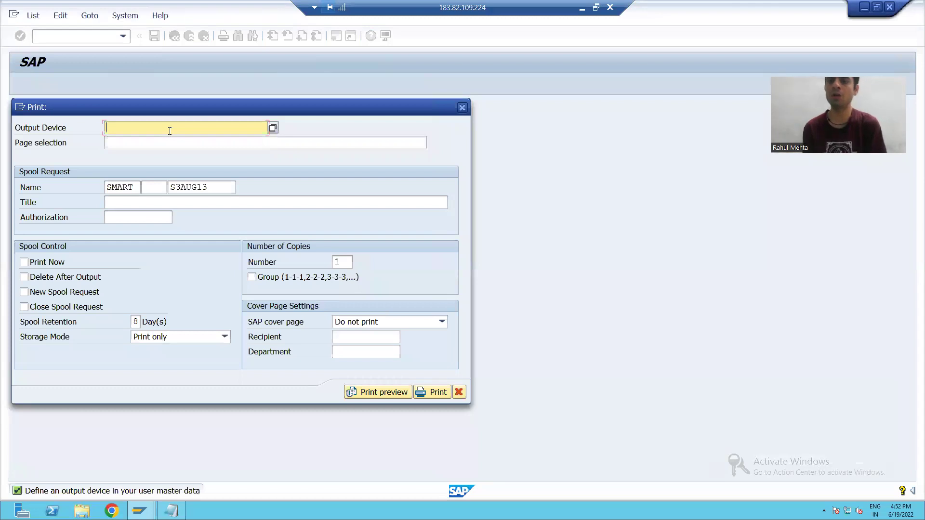
Cancel the Print dialog and go back to the driver program's source code.
left_click(462, 108)
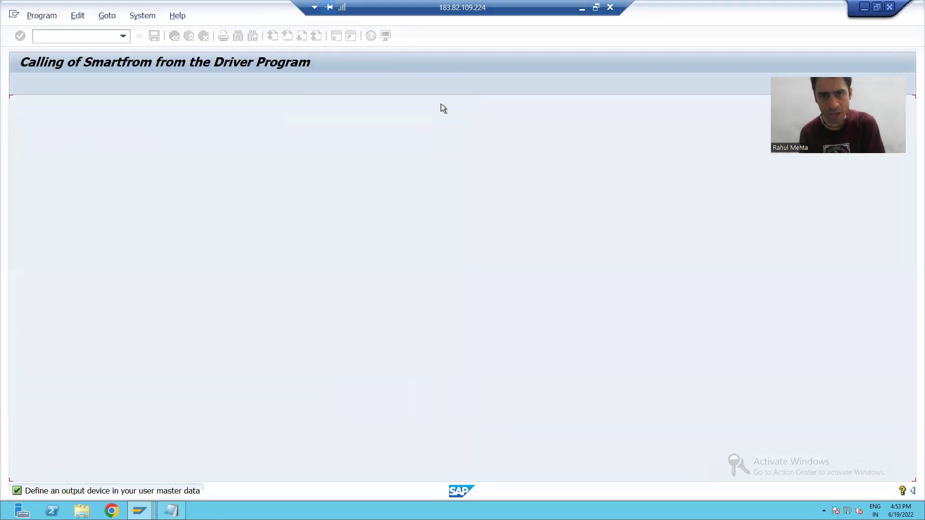
left_click(174, 36)
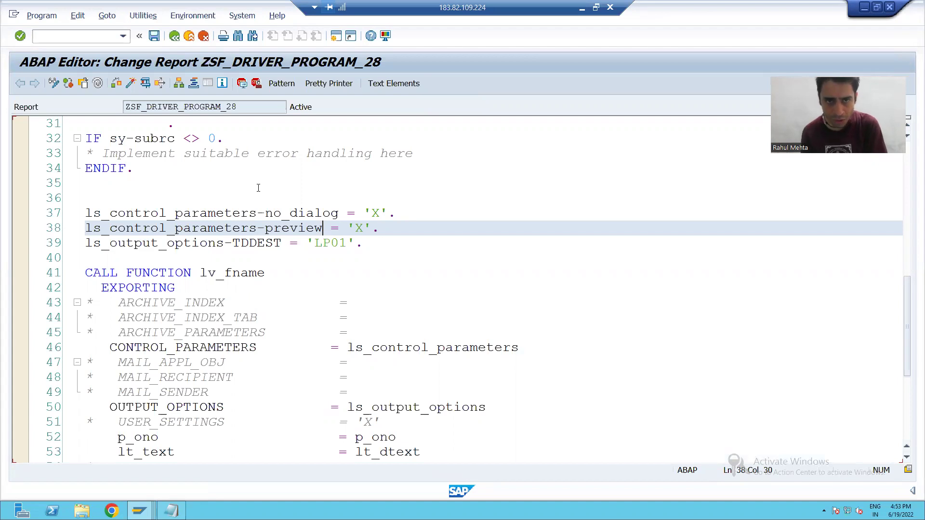
Review the user profile Defaults, confirm no default output device is set, and leave unchanged.
left_click(246, 24)
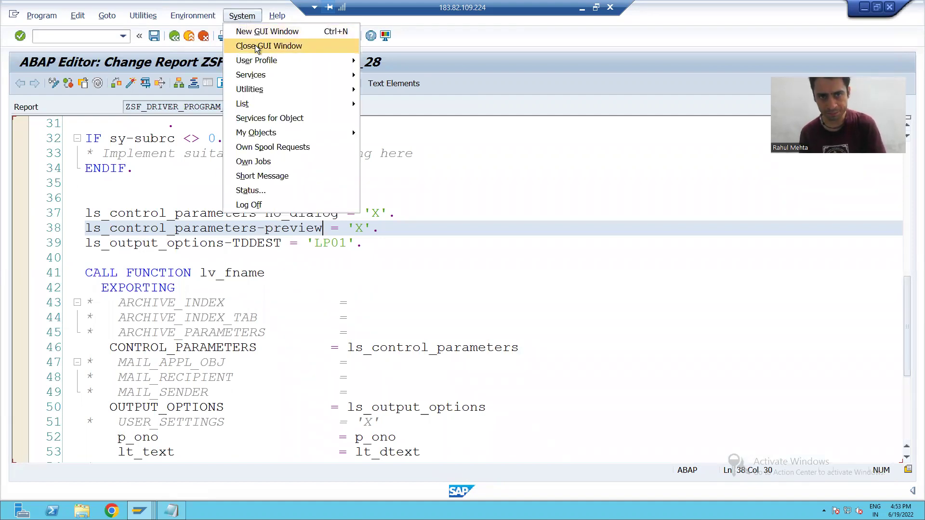
mouse_move(257, 60)
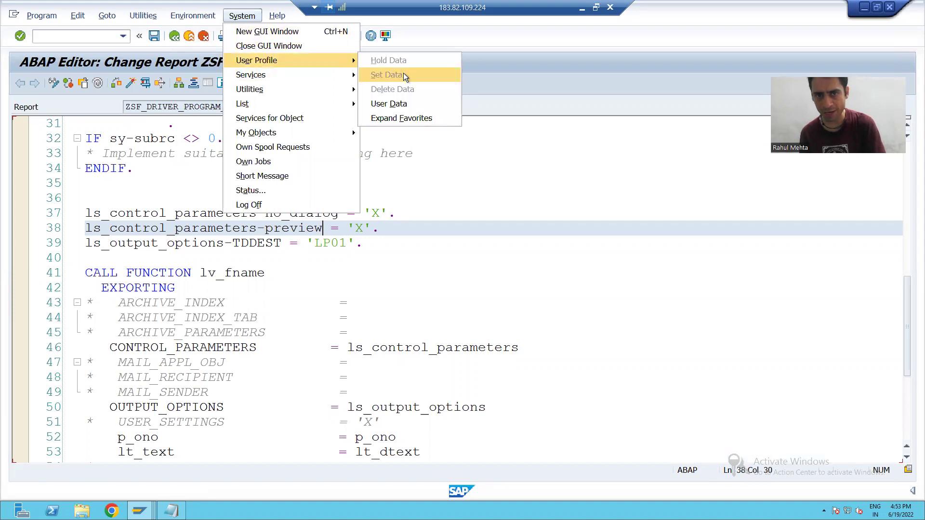
left_click(400, 101)
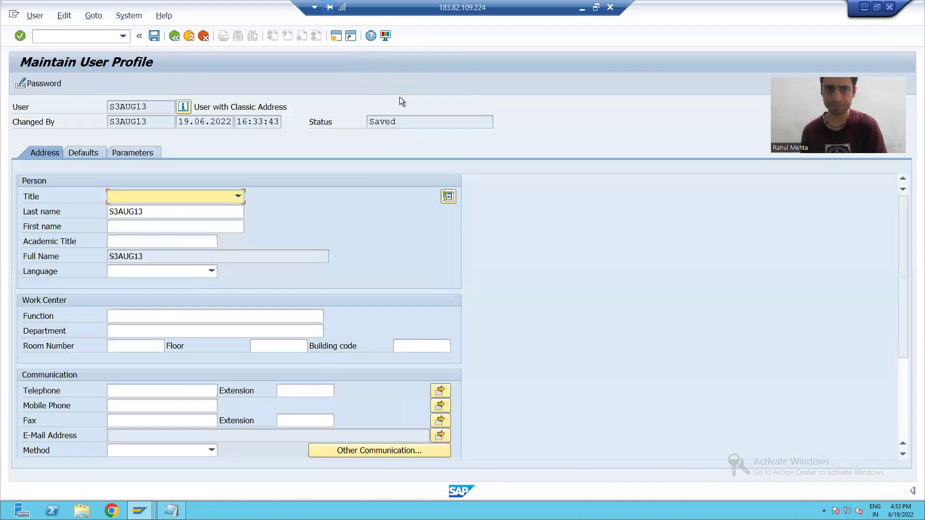
left_click(91, 155)
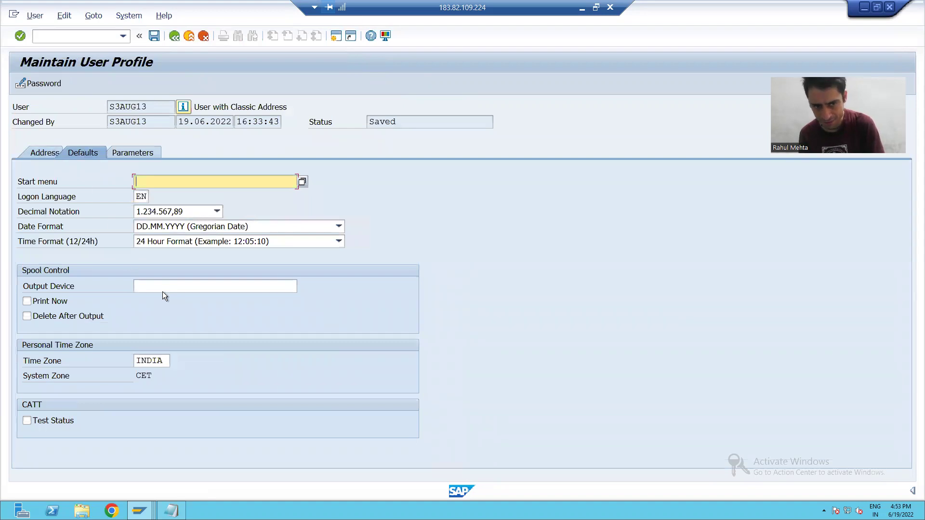
left_click(181, 285)
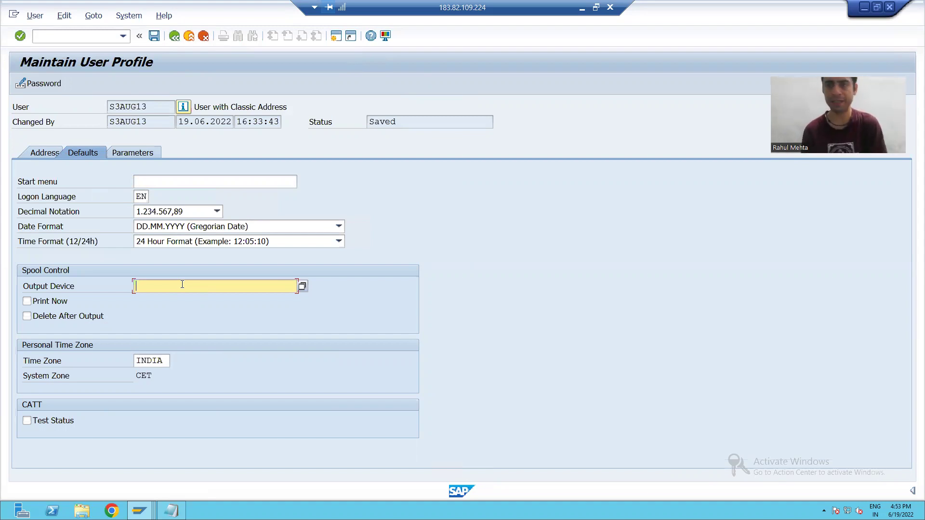
left_click(174, 36)
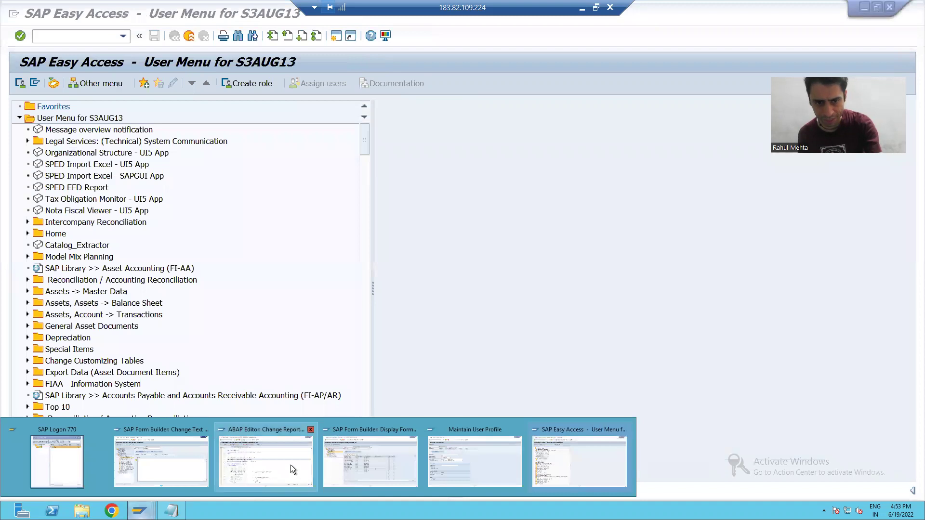
Rerun the driver program for order 1 with 'This is Second Run'.
left_click(290, 465)
left_click(146, 83)
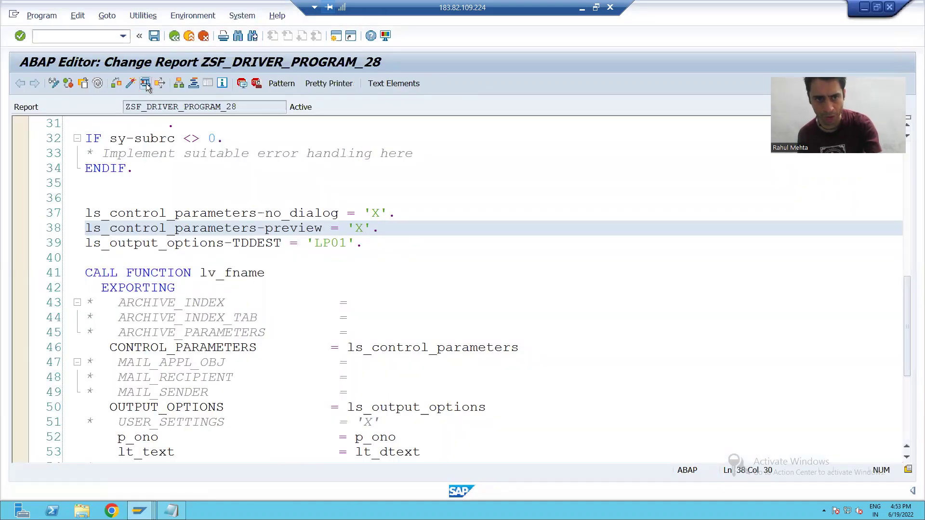
left_click(206, 107)
left_click(205, 119)
left_click(207, 127)
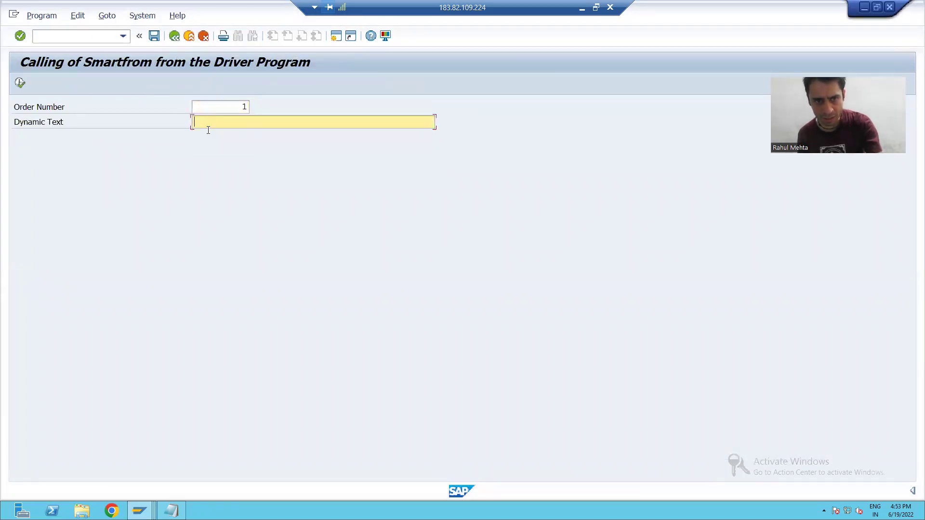
left_click(207, 134)
left_click(19, 83)
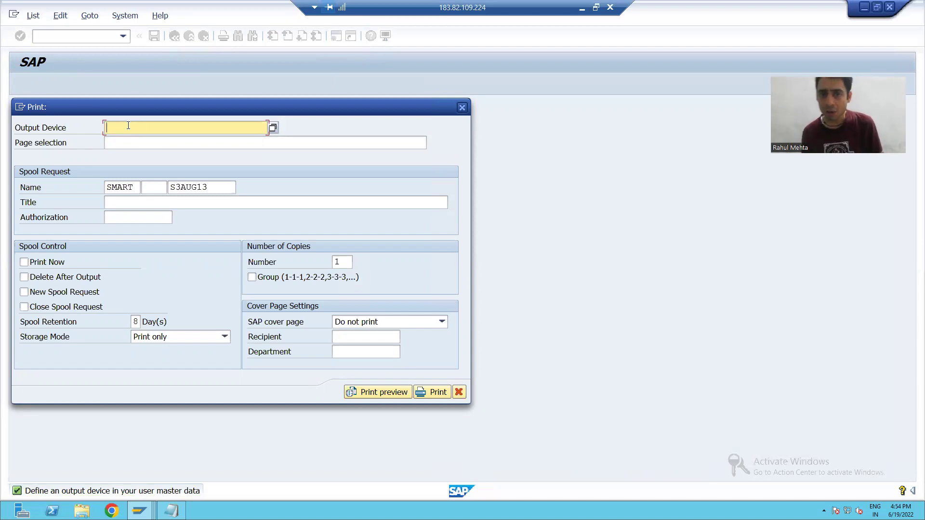
Cancel the Print dialog, return to the source and point at the LP01 output device line.
left_click(463, 108)
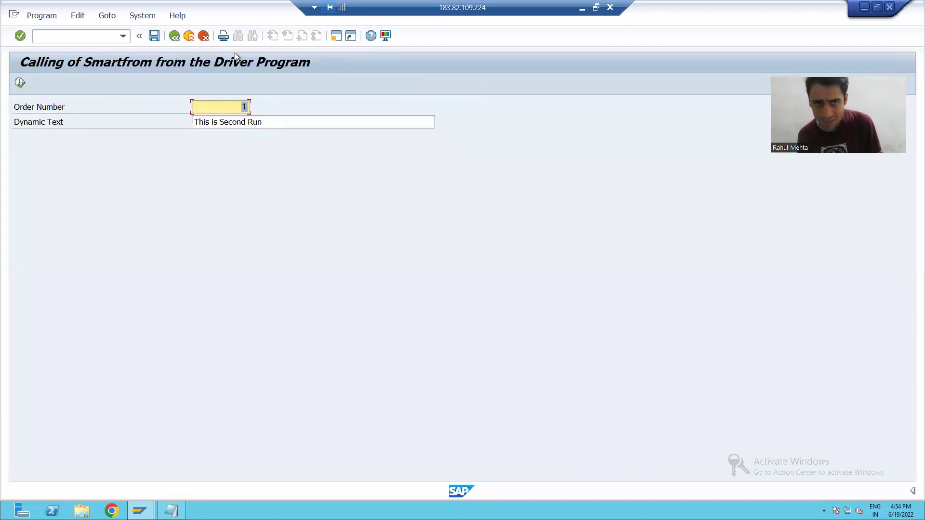
left_click(174, 35)
left_click(331, 243)
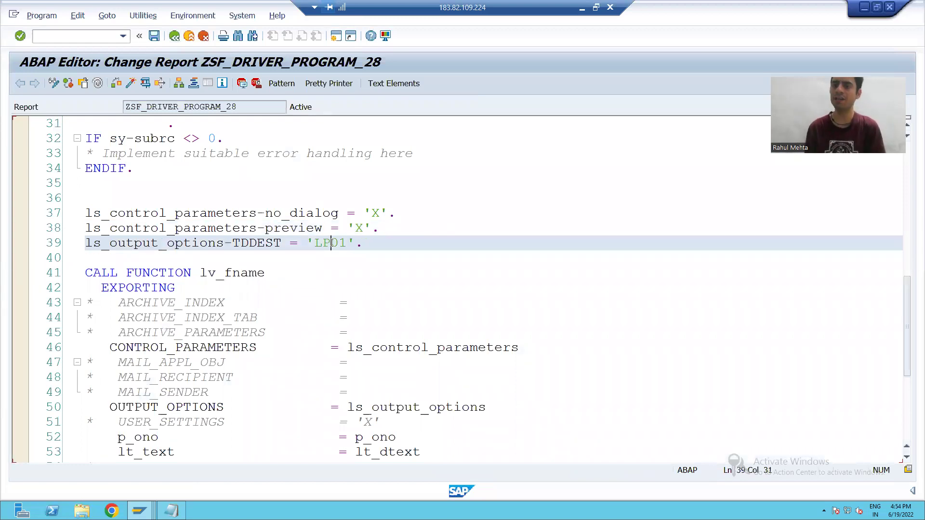
left_click(146, 84)
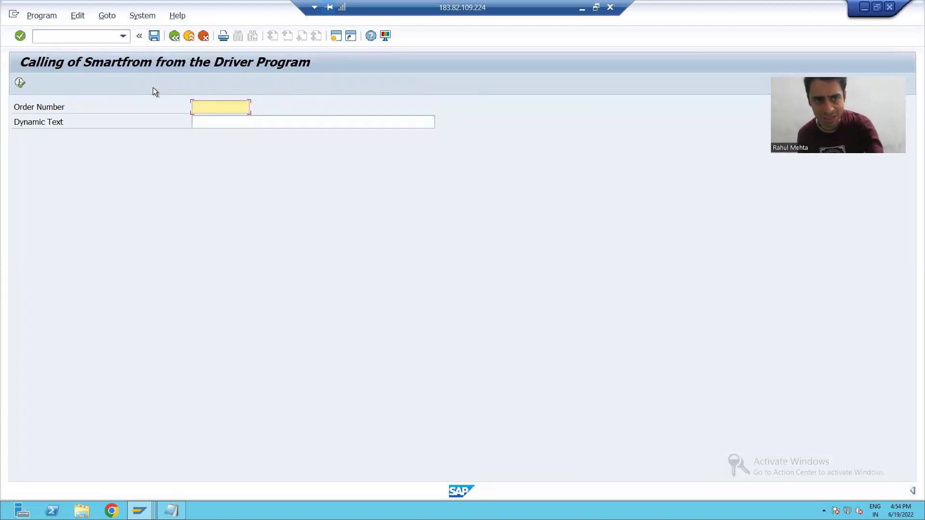
type("1")
left_click(225, 122)
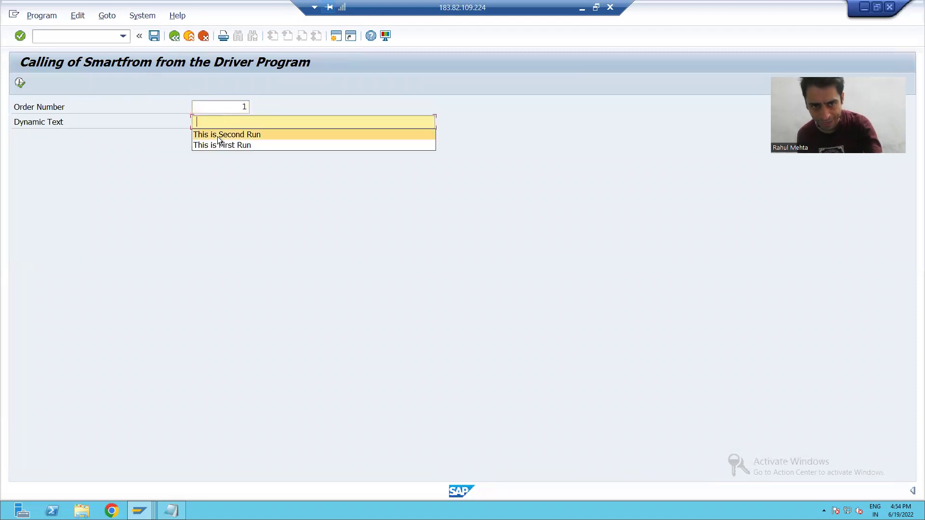
left_click(217, 135)
left_click(21, 82)
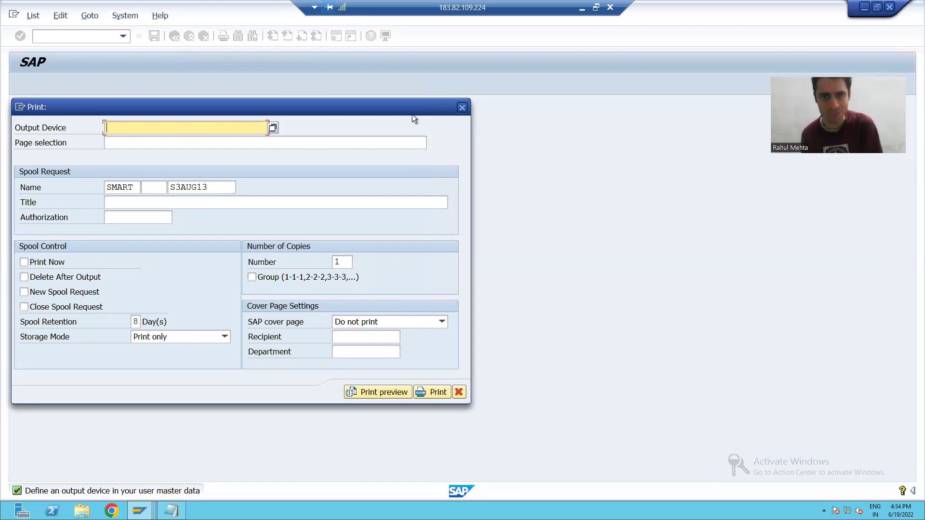
left_click(462, 108)
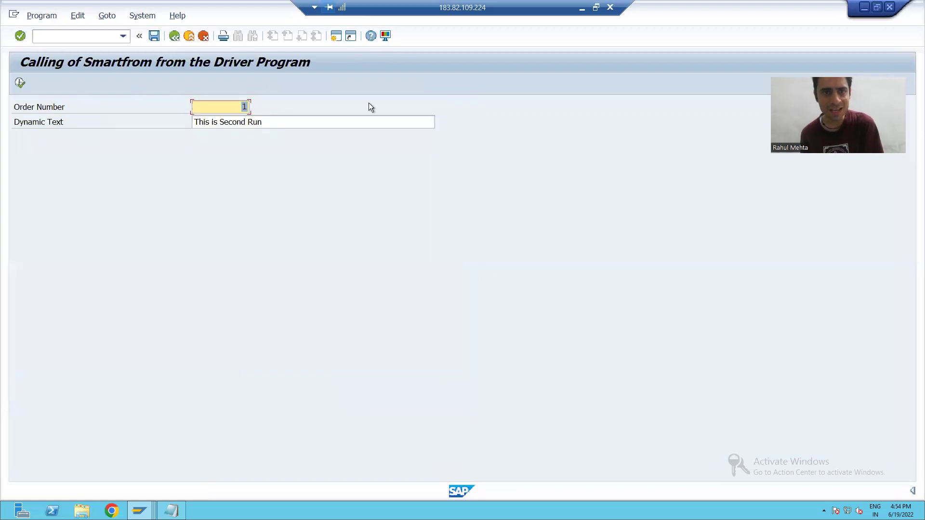
left_click(175, 40)
scroll(297, 269, "down", 2)
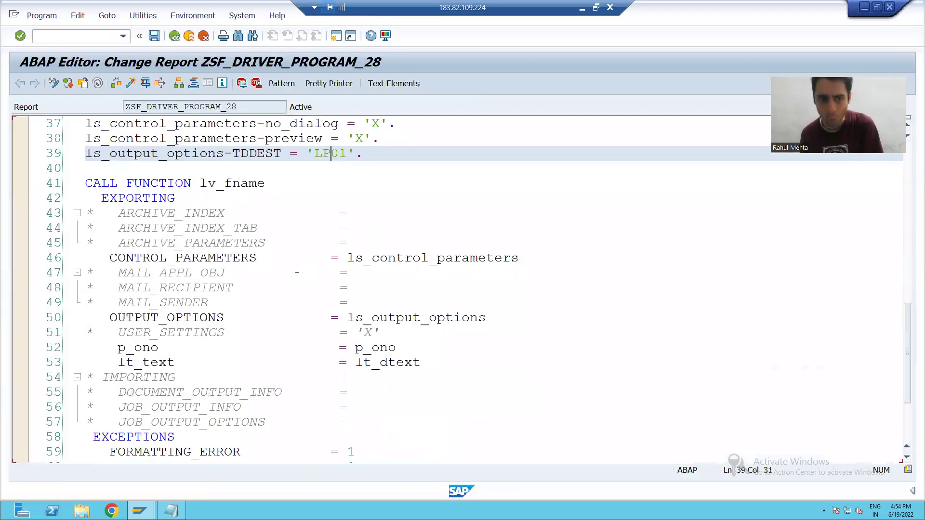
Highlight the commented-out USER_SETTINGS = 'X' line in the driver code without changing it.
double_click(90, 331)
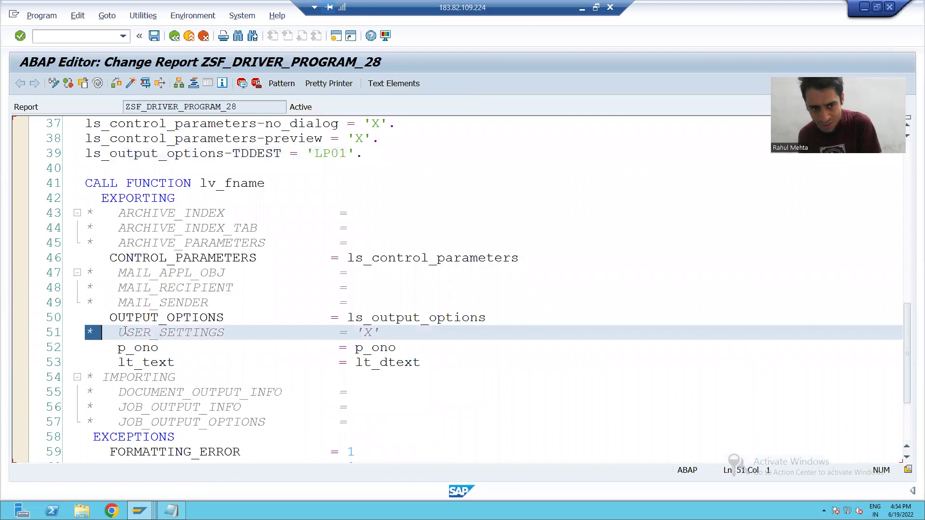
left_click_drag(126, 331, 381, 333)
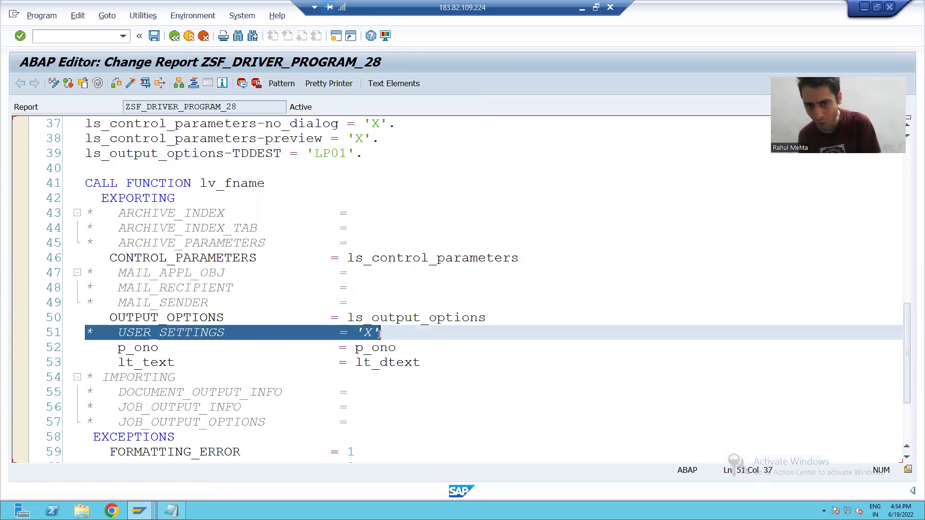
key("Left")
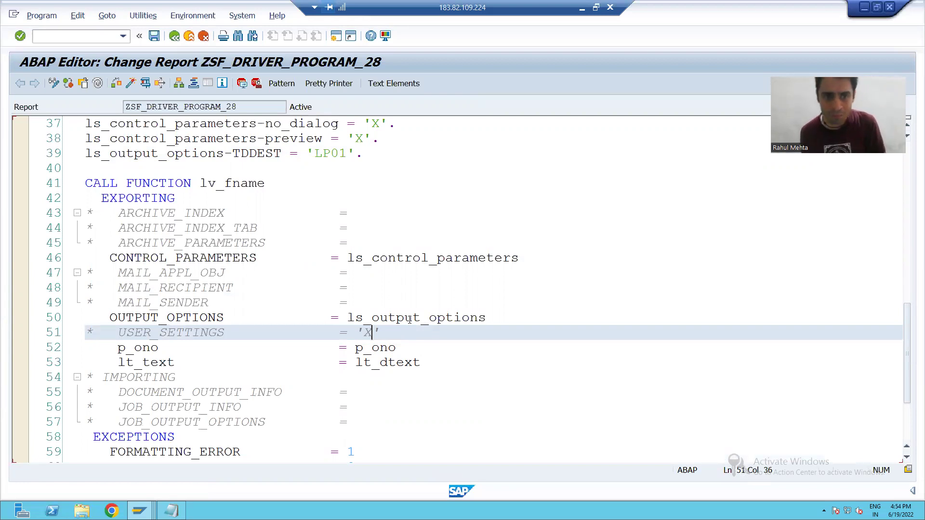
left_click(239, 153)
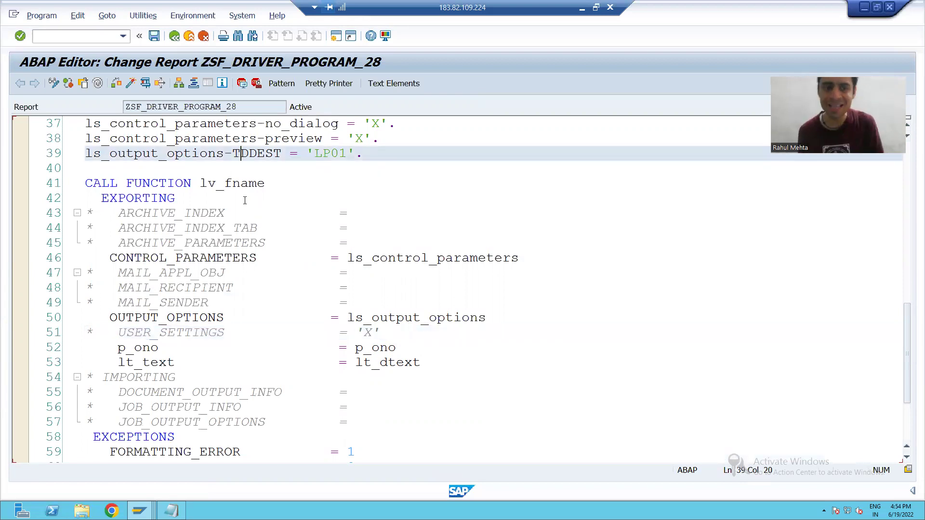
left_click_drag(379, 333, 74, 331)
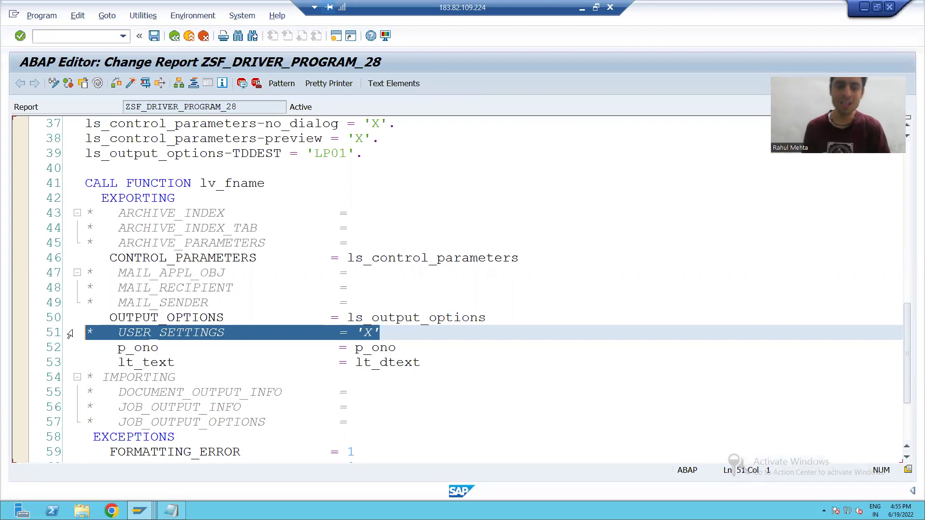
Compare the notes with the form interface's USER_SETTINGS default 'X', then return to the driver code.
left_click(171, 511)
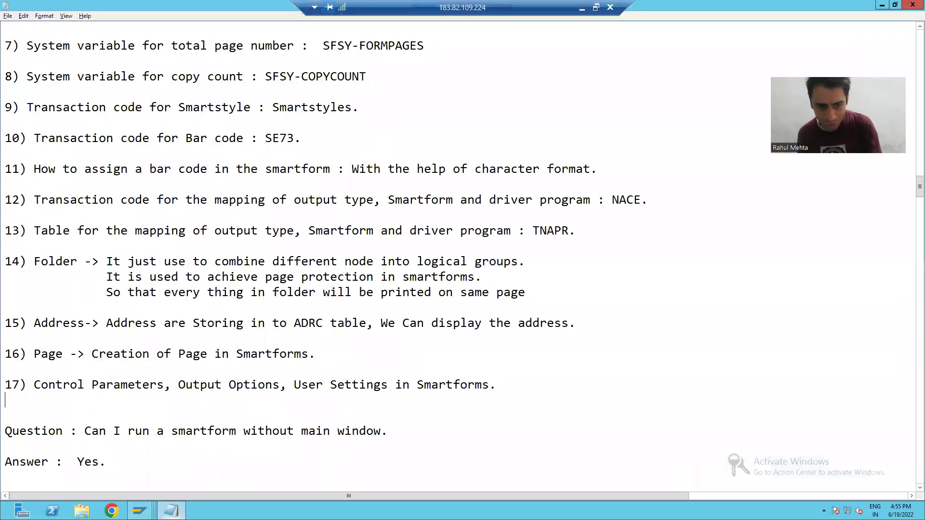
mouse_move(140, 511)
left_click(378, 458)
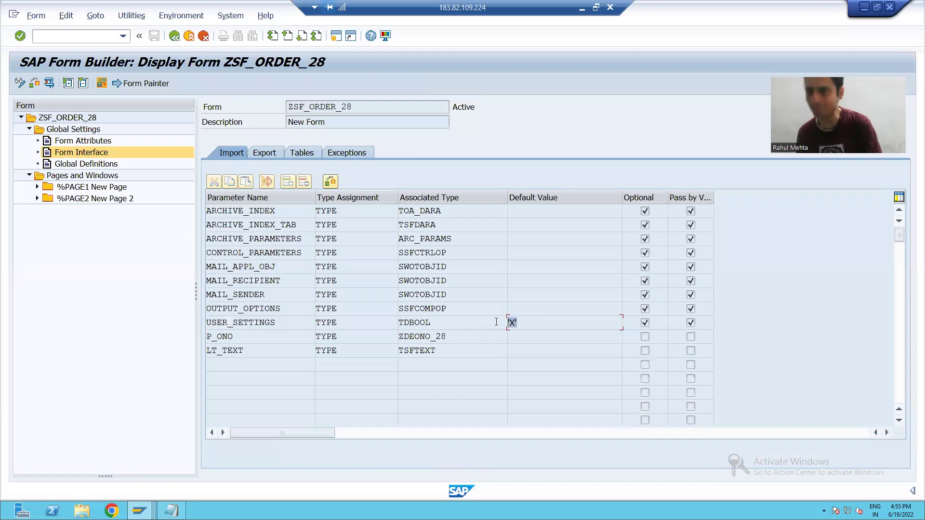
key("alt+Tab")
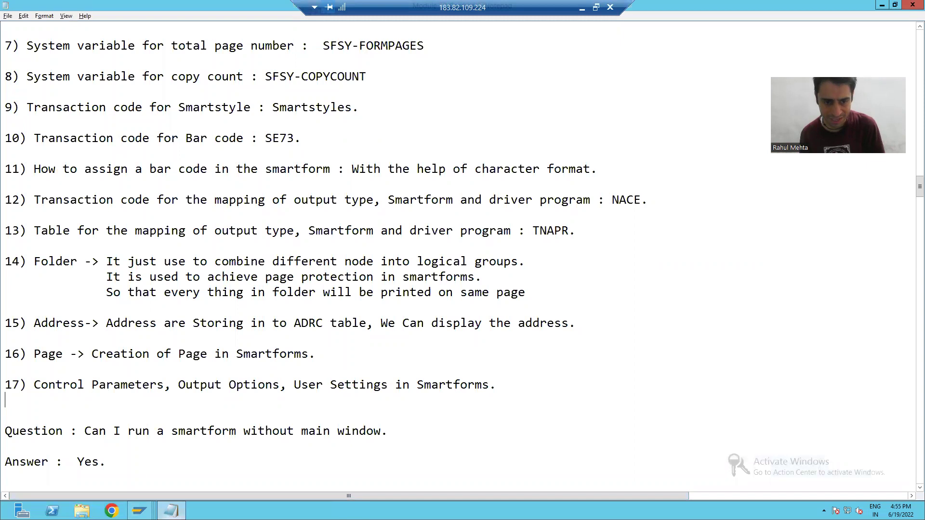
mouse_move(138, 511)
left_click(235, 466)
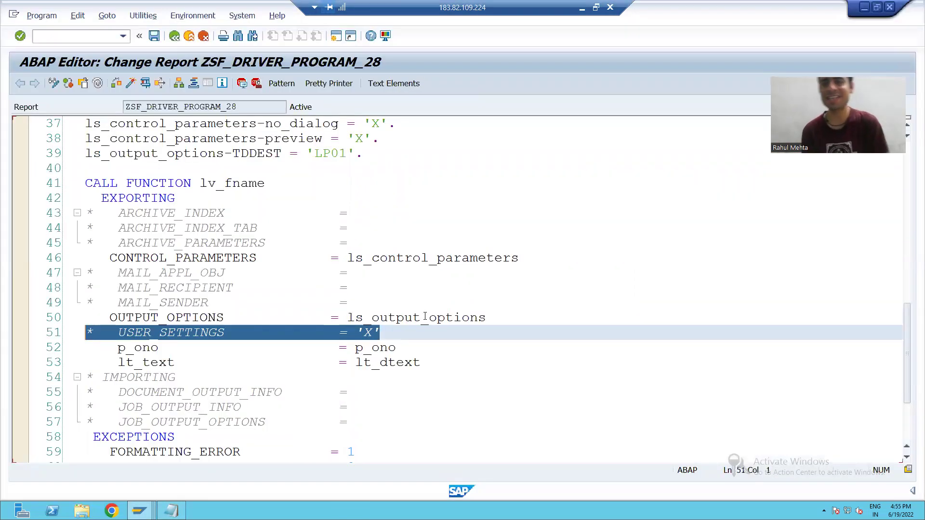
Uncomment line 51 and change USER_SETTINGS from 'X' to ' ' in the Smartform call.
left_click(201, 335)
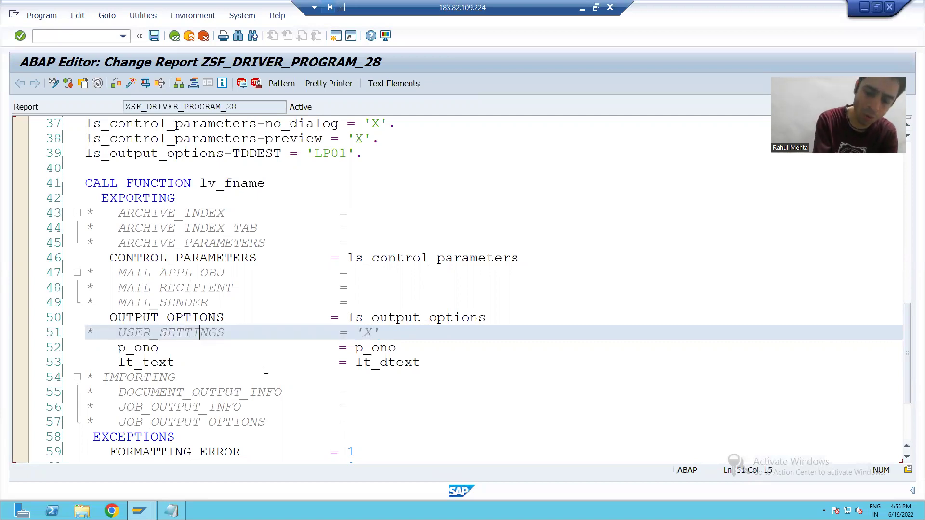
key("ctrl+greater")
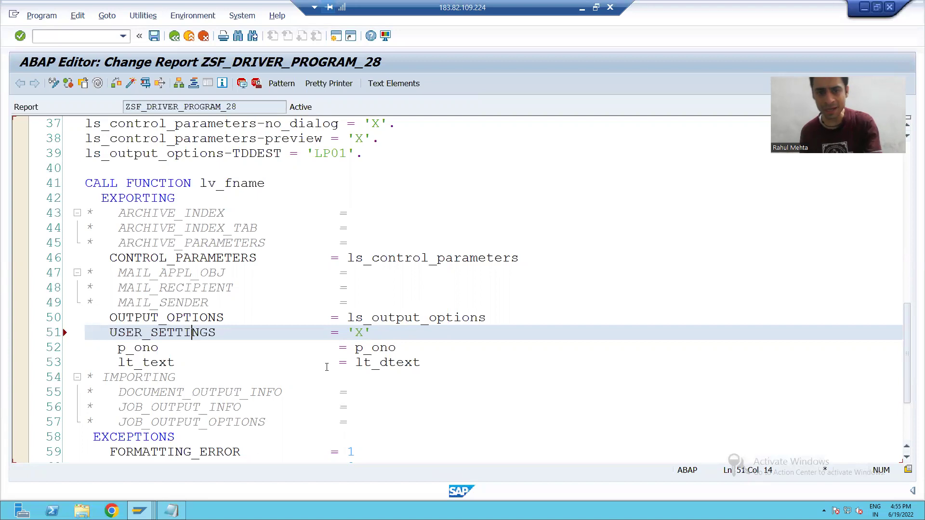
double_click(359, 332)
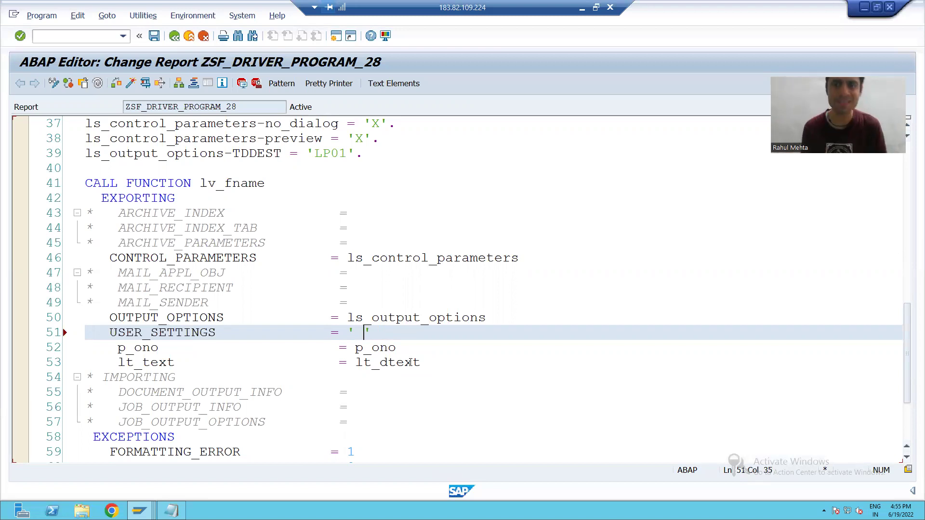
scroll(411, 312, "up", 2)
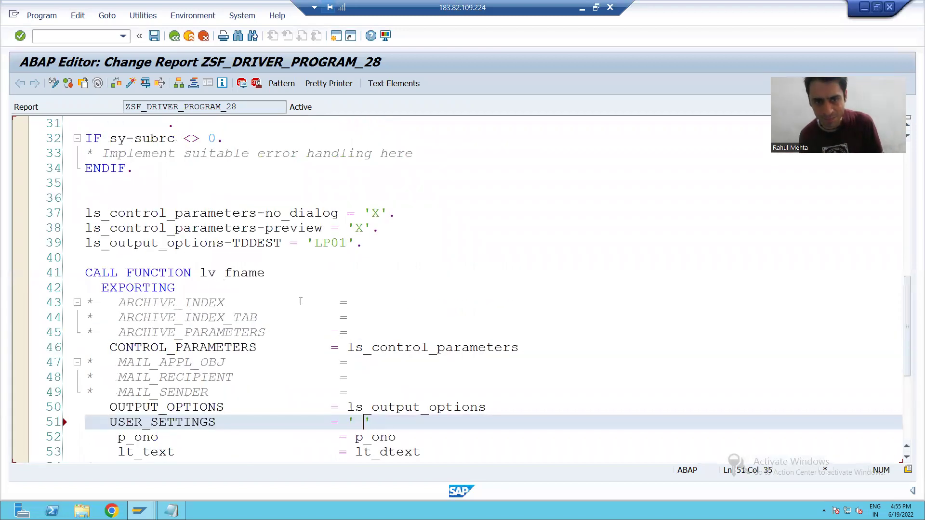
left_click(269, 243)
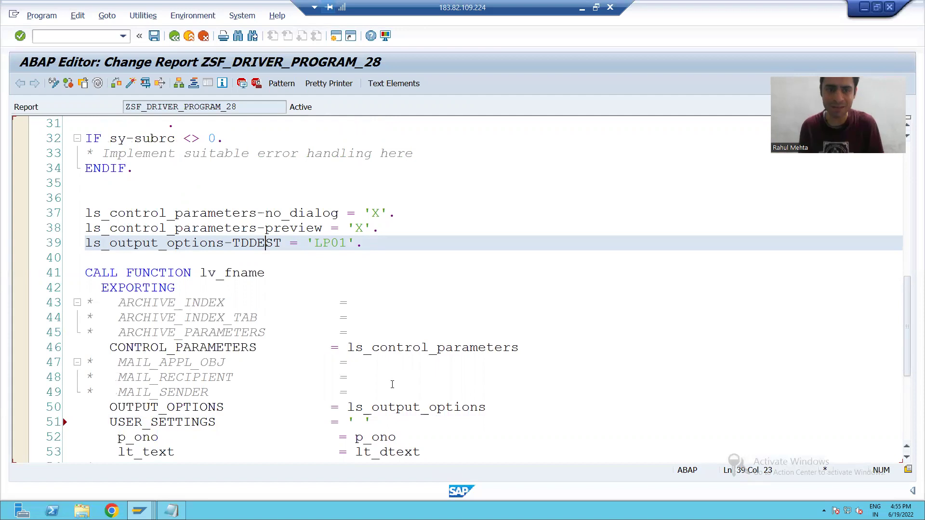
scroll(392, 383, "down", 1)
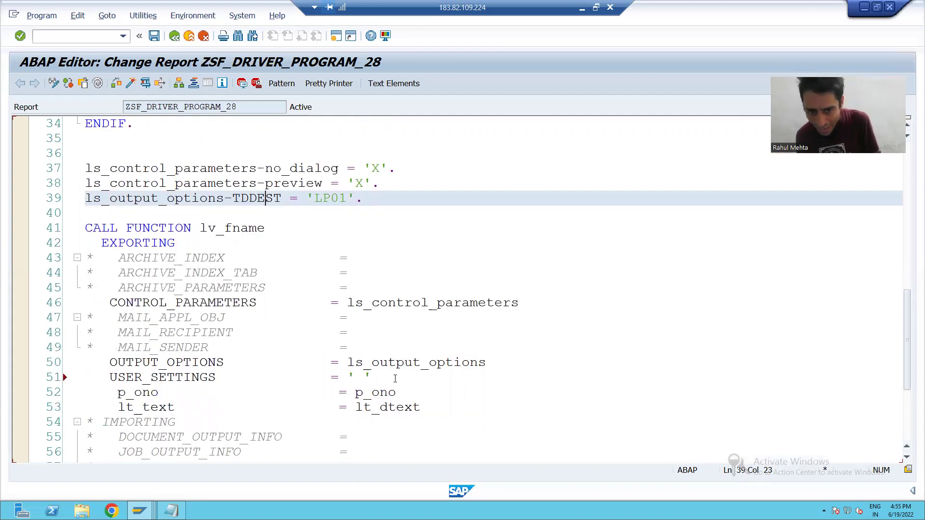
left_click_drag(371, 378, 89, 384)
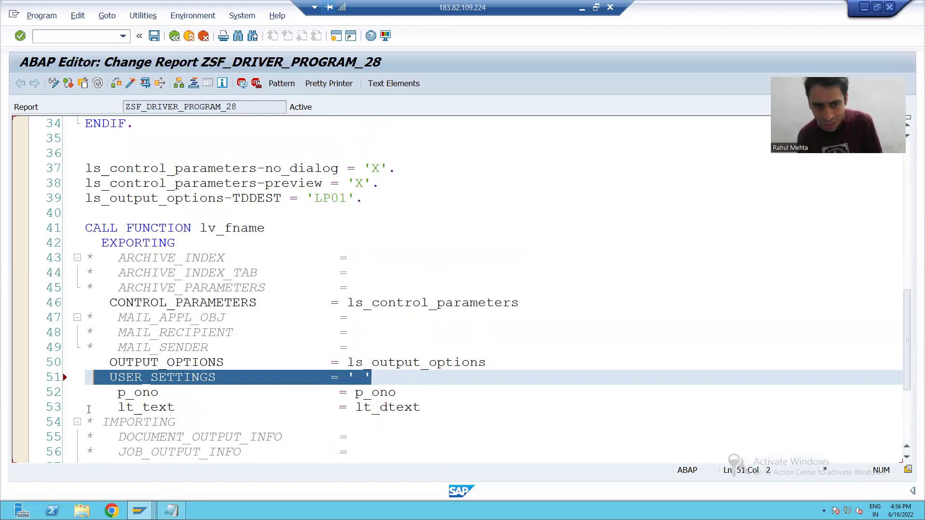
Highlight the USER_SETTINGS parameter to review the change.
left_click(172, 378)
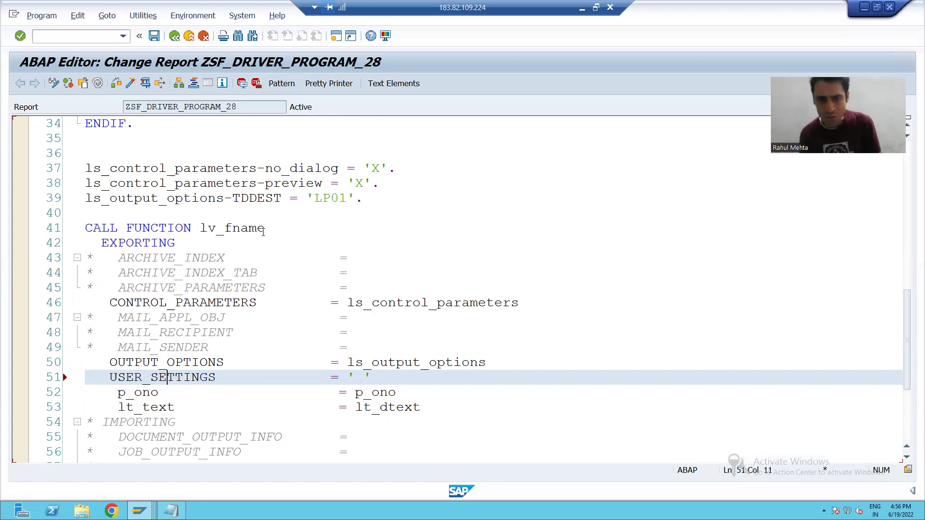
left_click_drag(110, 376, 227, 377)
left_click(235, 372)
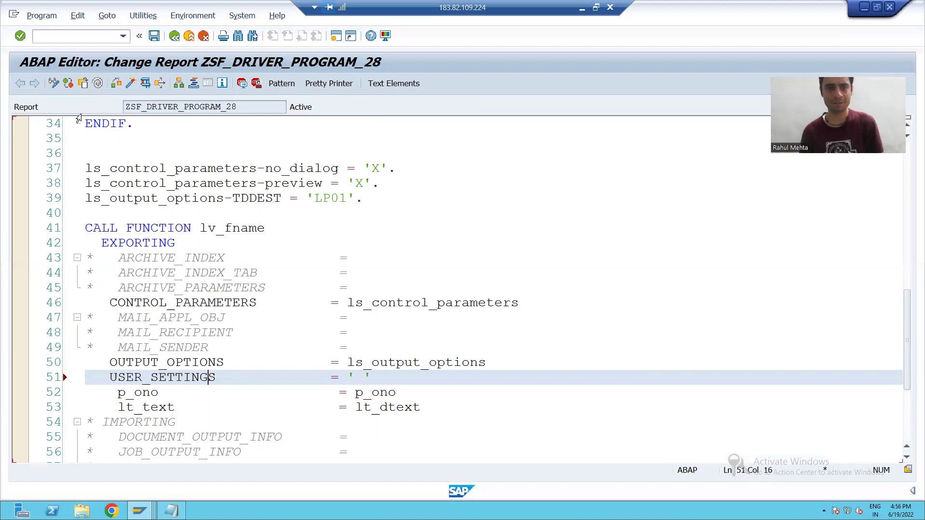
Check the code, run order 1 with 'This is Second Run' so the LP01 preview opens directly, then go back.
left_click(132, 83)
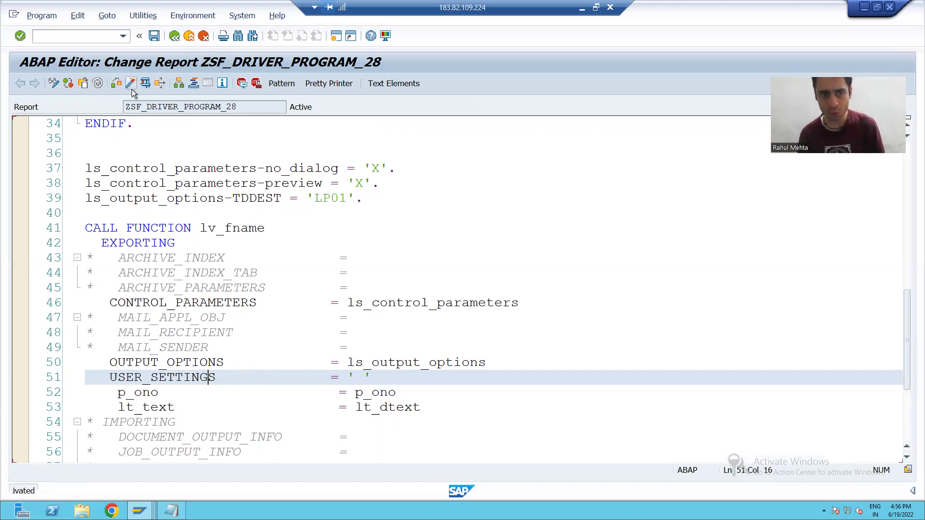
left_click(145, 83)
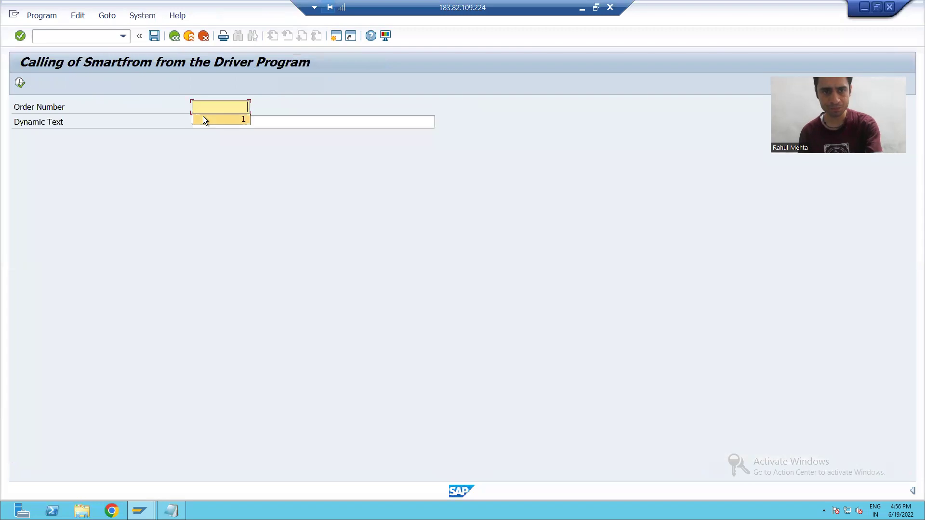
type("1")
left_click(201, 122)
left_click(201, 135)
type("This is Second Run")
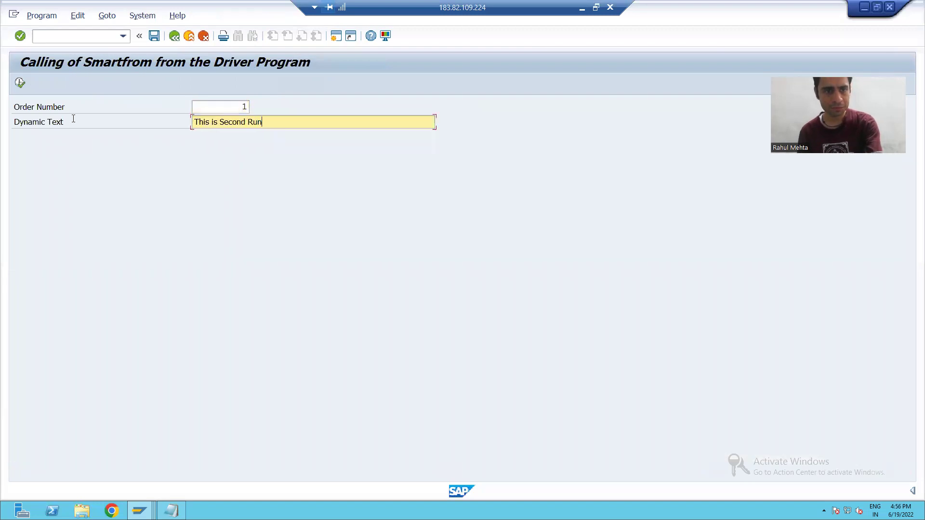
left_click(21, 83)
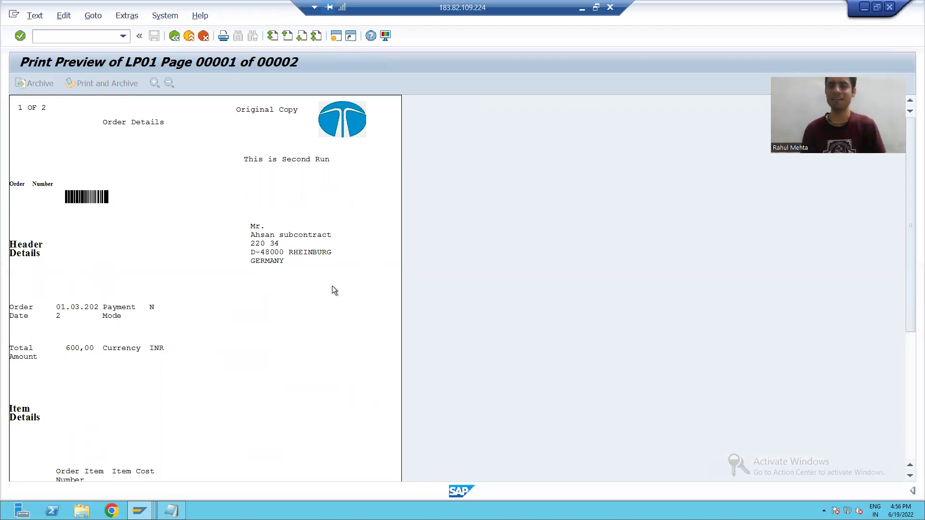
left_click(176, 38)
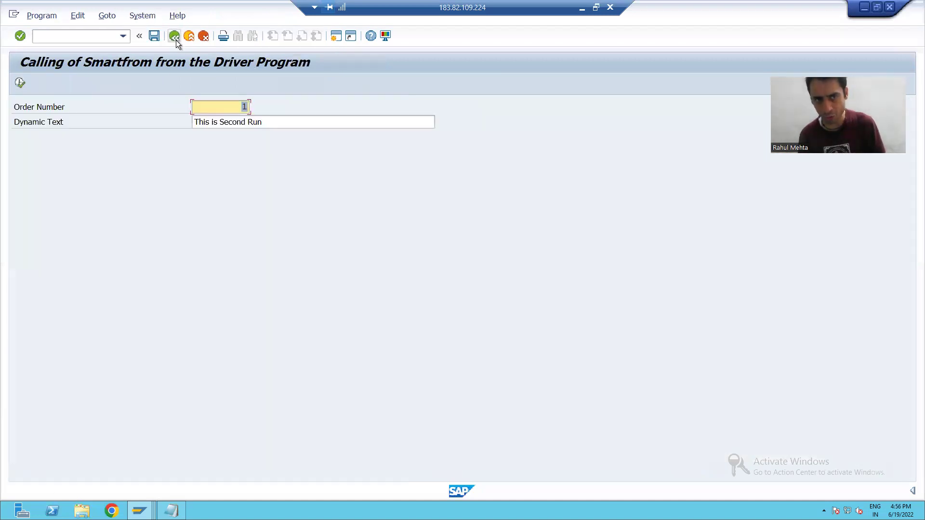
Return to the ABAP editor and highlight the USER_SETTINGS = ' ' line.
left_click(175, 38)
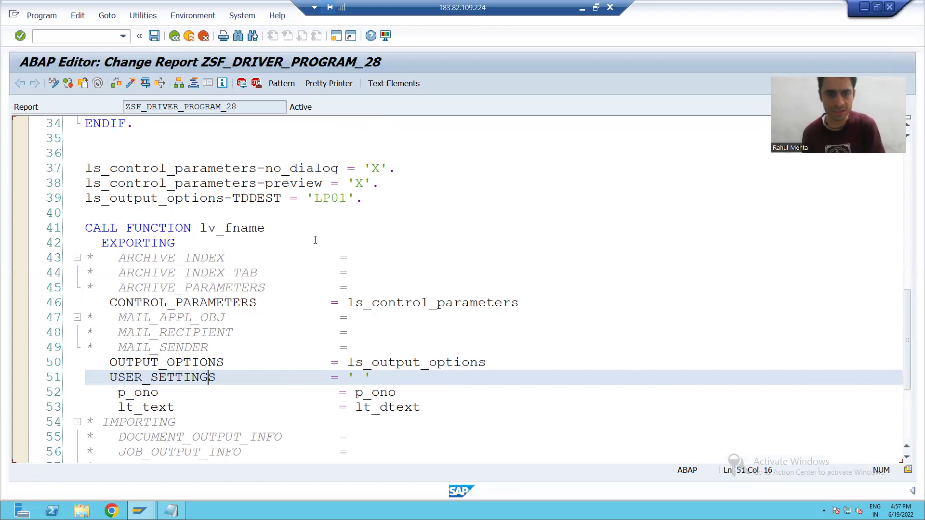
left_click_drag(371, 377, 100, 377)
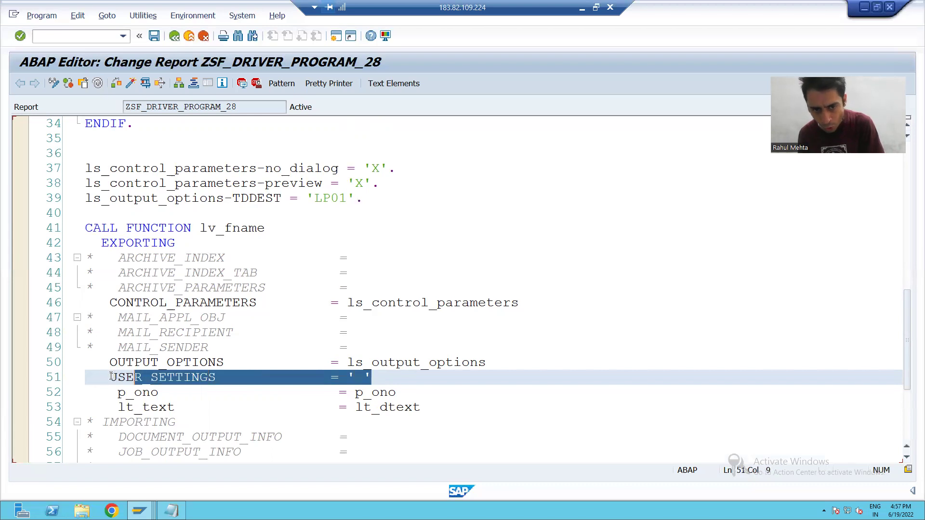